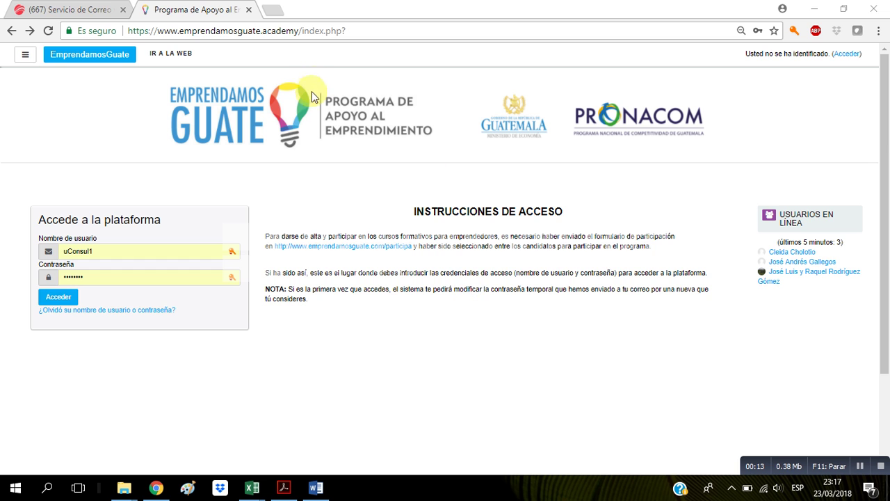
- Follow the '¿Olvidó su nombre de usuario o contraseña?' link to the 'Contraseña olvidada' page
left_click_drag(158, 31, 297, 31)
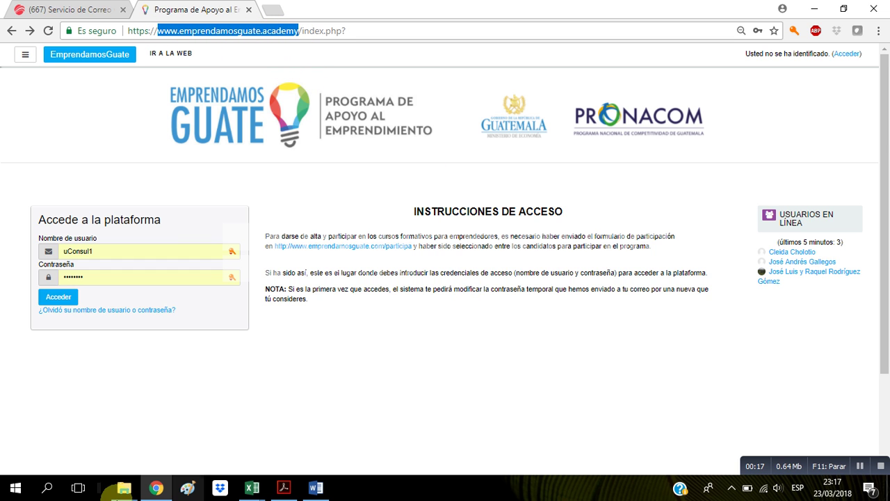
left_click(172, 371)
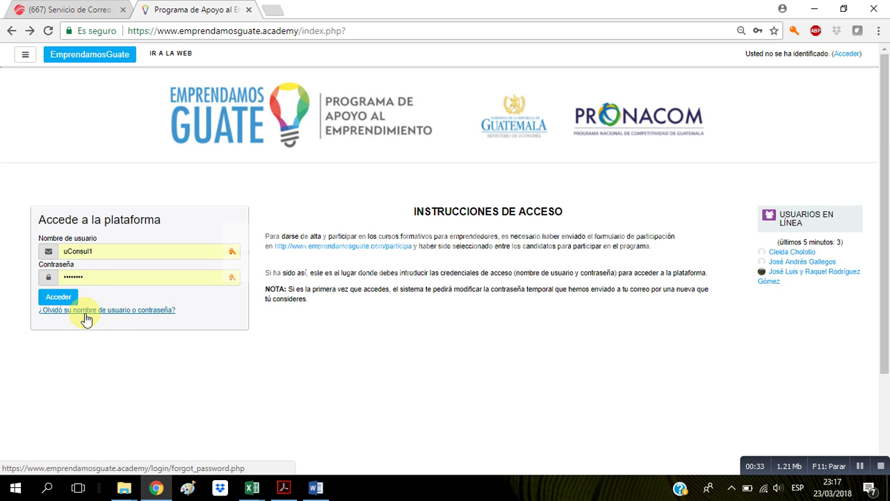
left_click(119, 314)
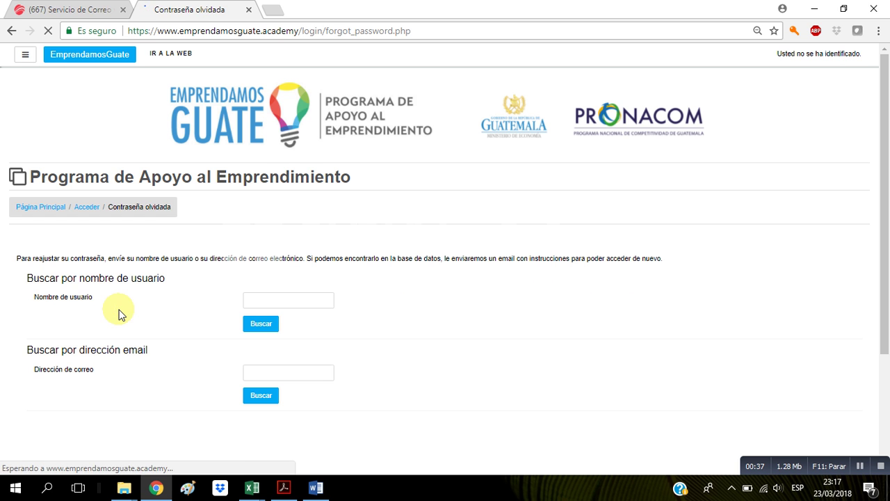
- Search by the organisation's e-mail address in the Dirección de correo field and submit with Buscar
scroll(448, 354, "down", 1)
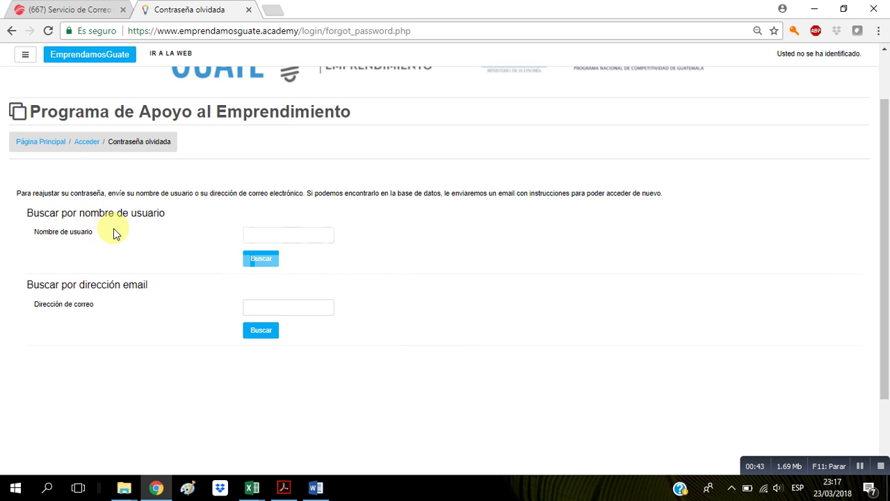
left_click_drag(25, 213, 175, 213)
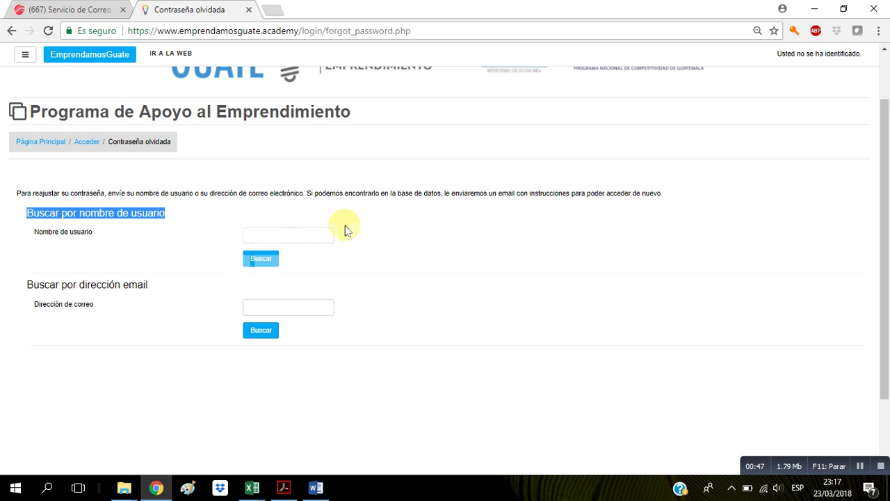
left_click(307, 232)
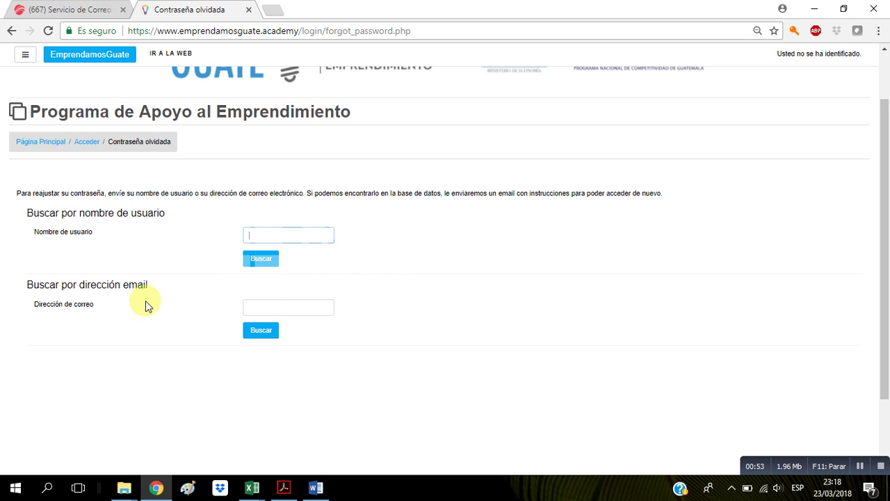
left_click_drag(79, 288, 149, 287)
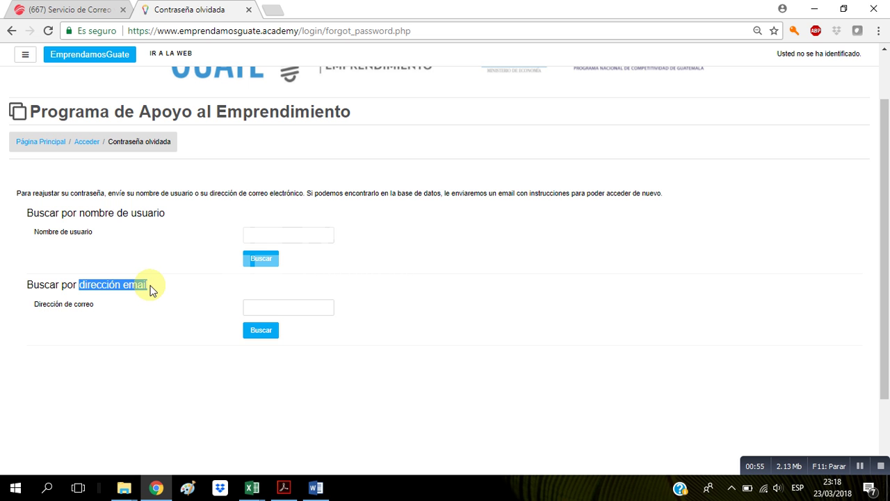
left_click(253, 308)
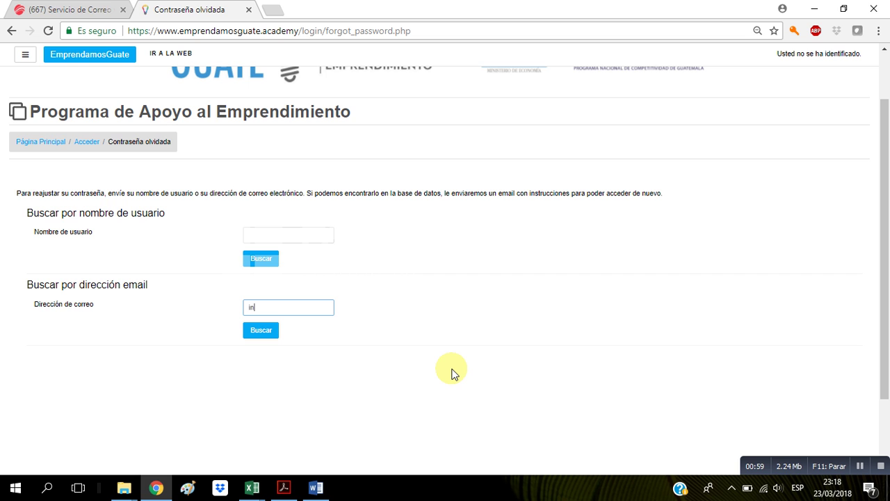
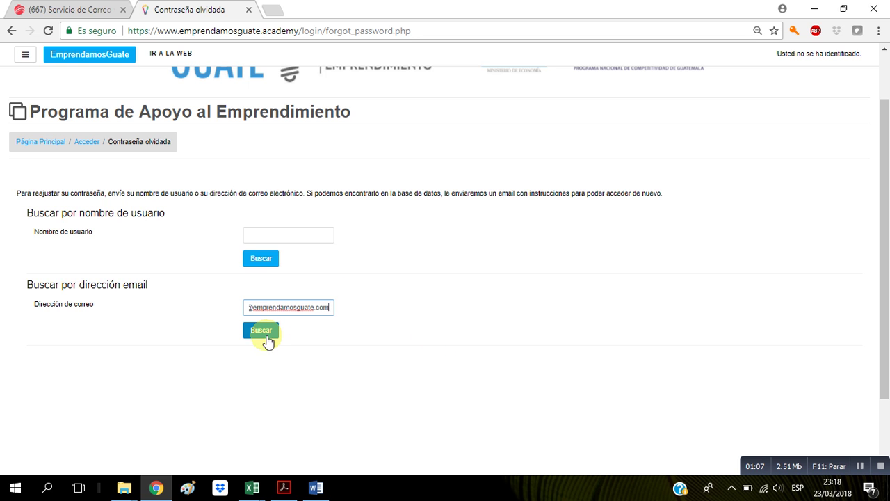
left_click(270, 334)
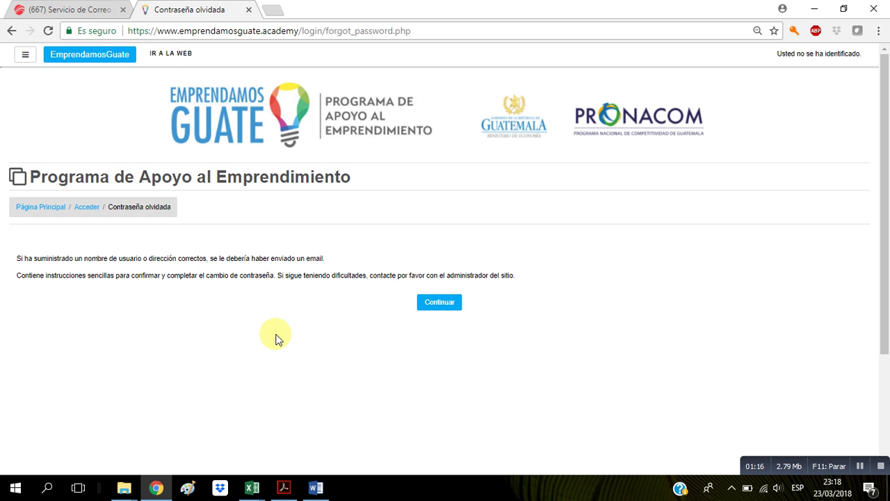
- Open the newest 'Solicitud de restablecimiento de contraseña' e-mail in Sarenet Webmail and follow its forgot_password link
left_click(97, 5)
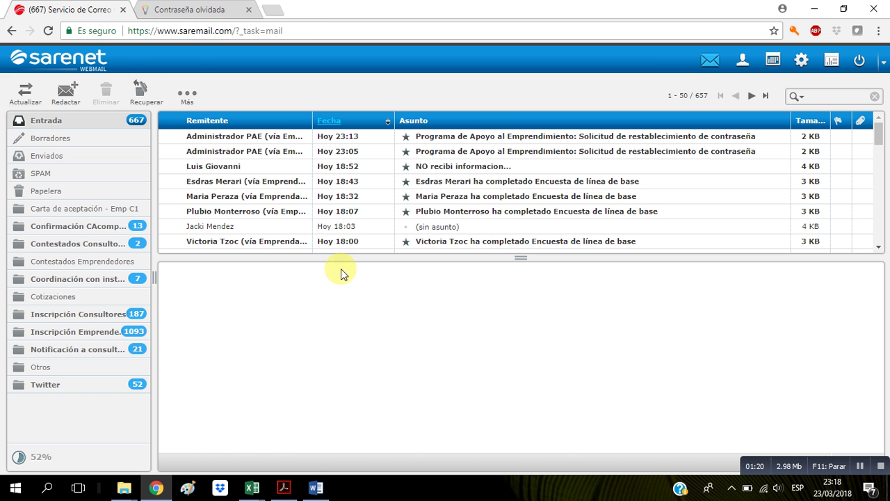
double_click(482, 137)
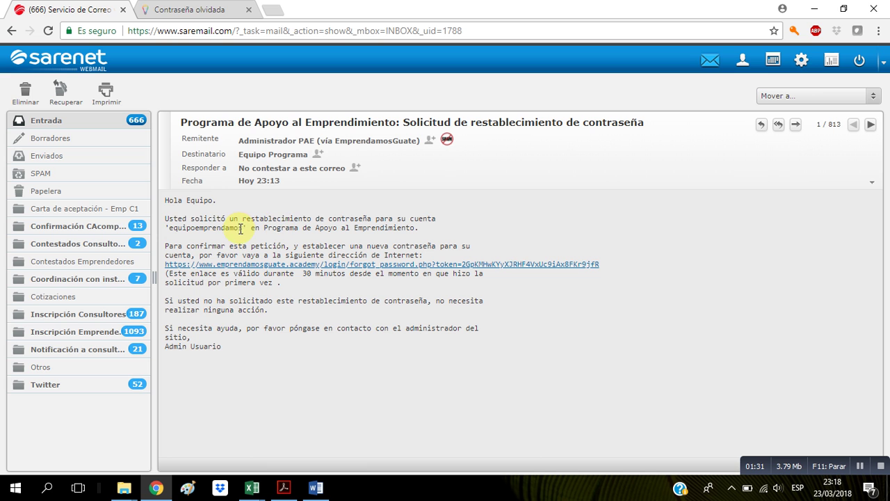
left_click_drag(236, 229, 169, 225)
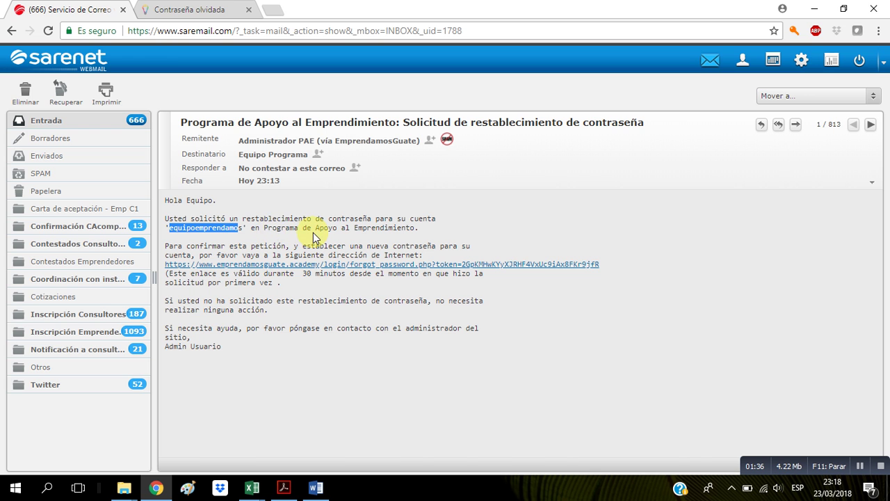
left_click_drag(254, 228, 402, 228)
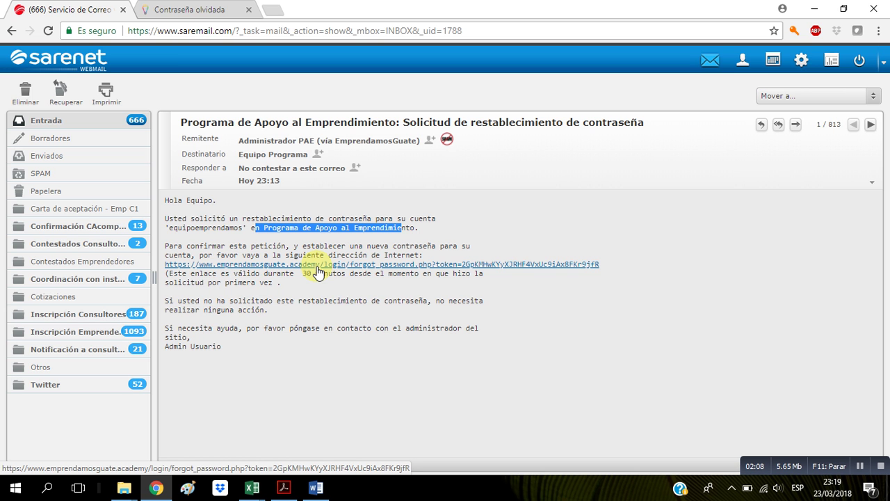
left_click(318, 270)
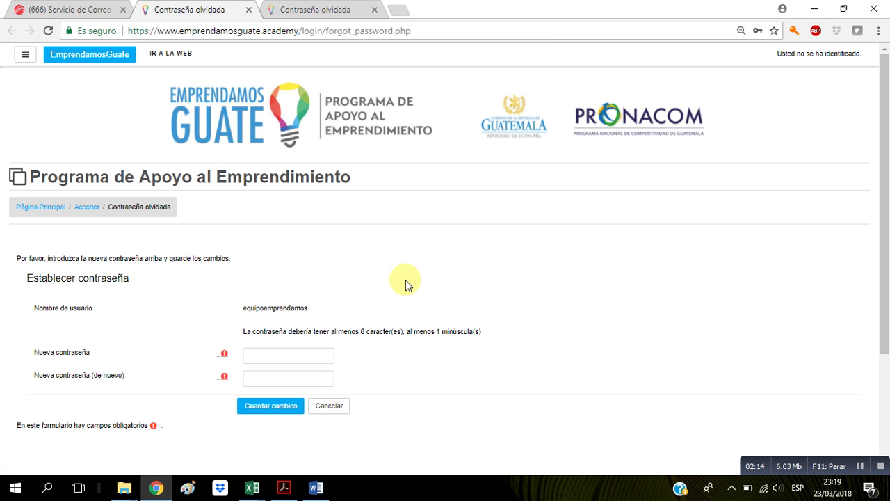
- Enter the new password in Nueva contraseña and Nueva contraseña (de nuevo), then save with Guardar cambios
scroll(409, 282, "down", 1)
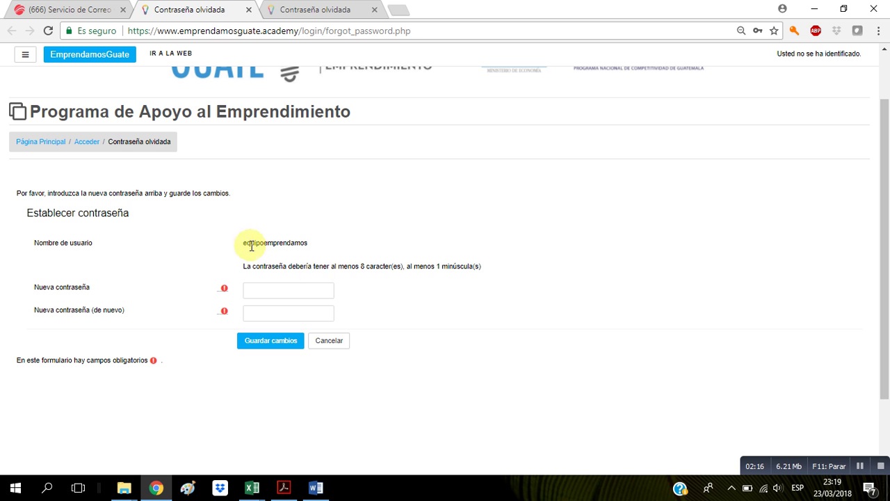
left_click_drag(244, 241, 391, 260)
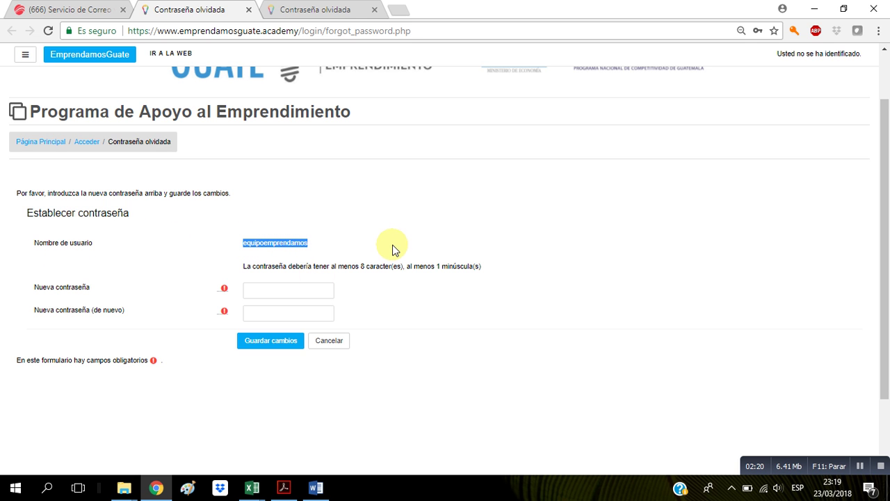
left_click(311, 289)
left_click(372, 295)
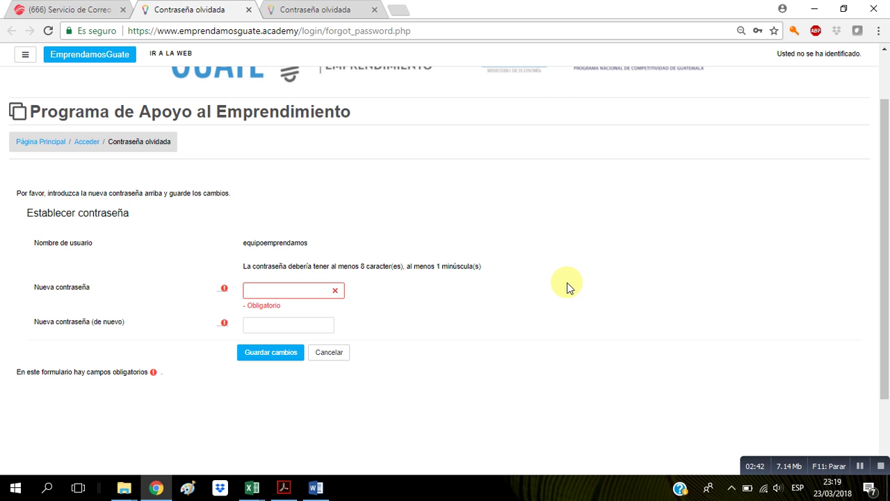
left_click(284, 290)
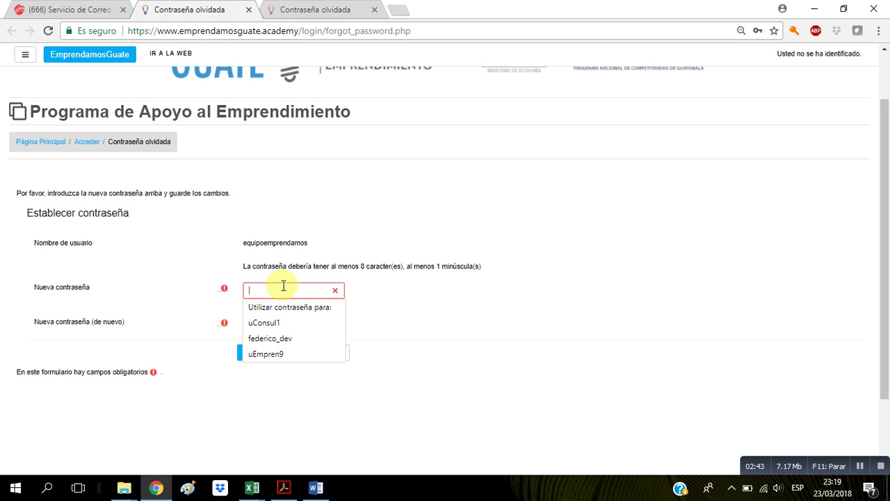
left_click(376, 309)
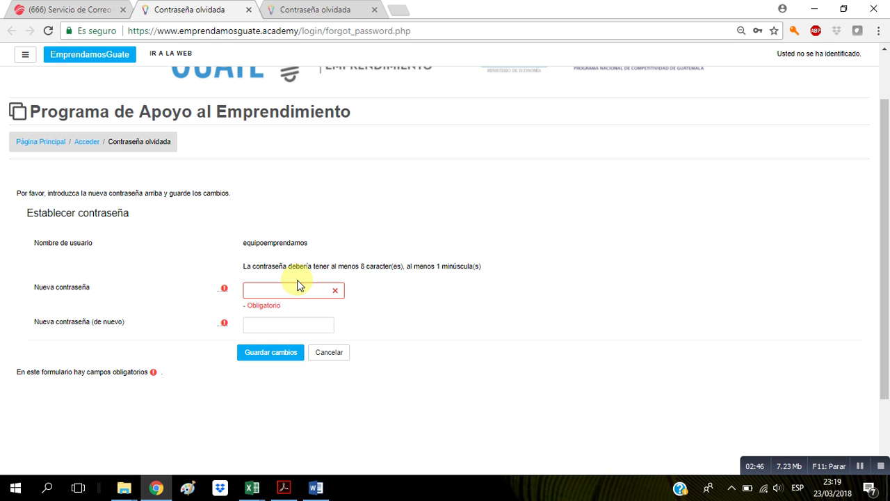
left_click(289, 288)
type("••••••••••••••••••")
left_click(291, 318)
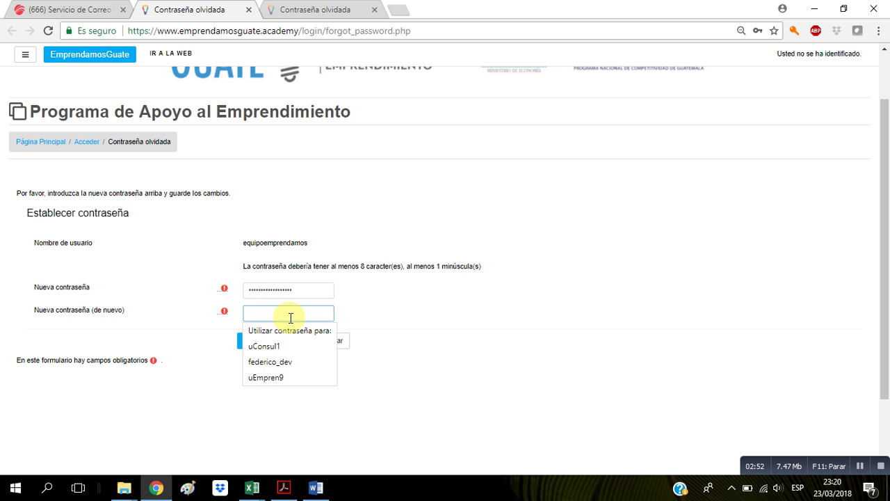
type("•")
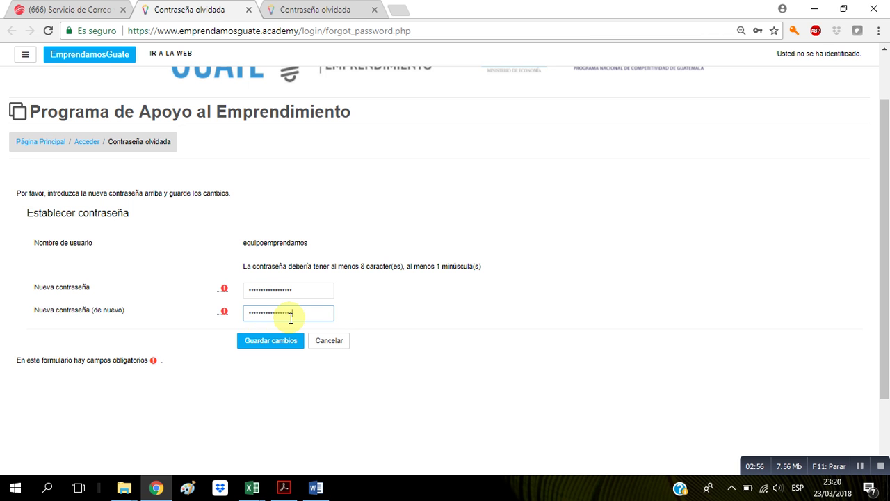
left_click(293, 345)
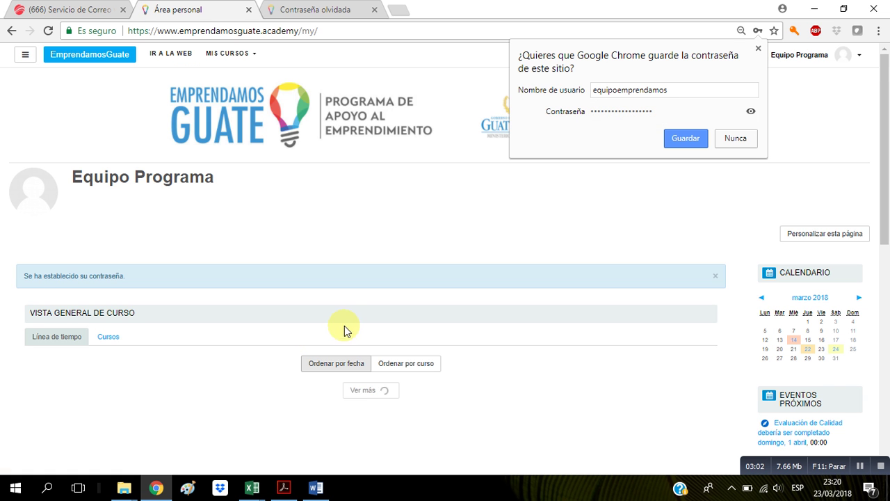
- Scroll down the Área personal page and dismiss Chrome's save-password prompt
scroll(431, 324, "down", 1)
scroll(434, 325, "down", 1)
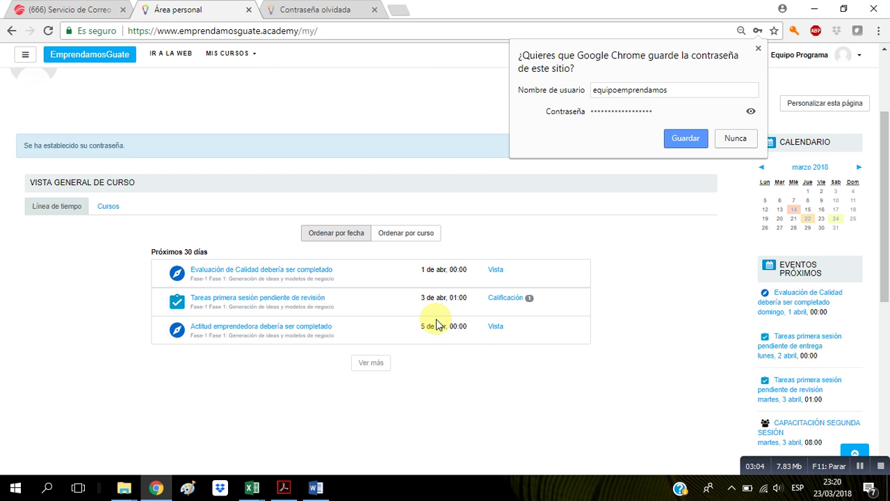
left_click(757, 44)
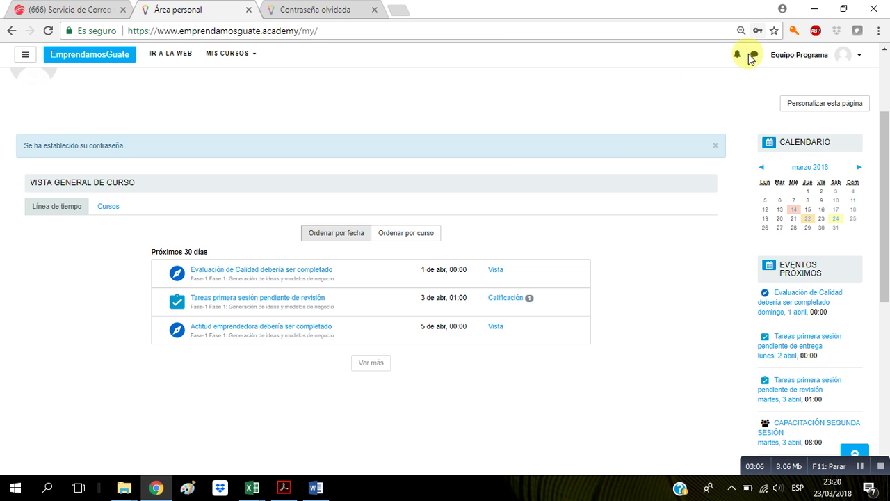